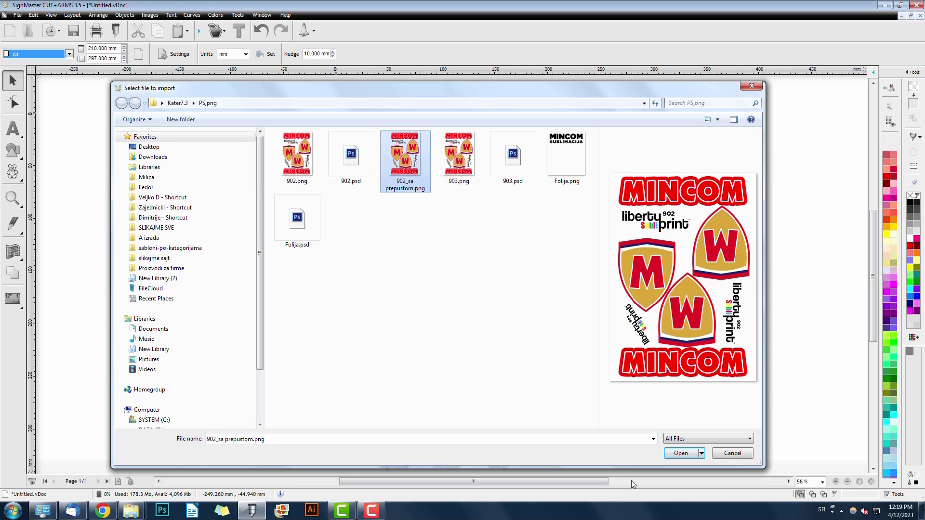
- Import 902_sa prepustom.png and place it on the A4 page at about 194 x 274 mm
{"action": "left_click", "coordinate": [680, 453]}
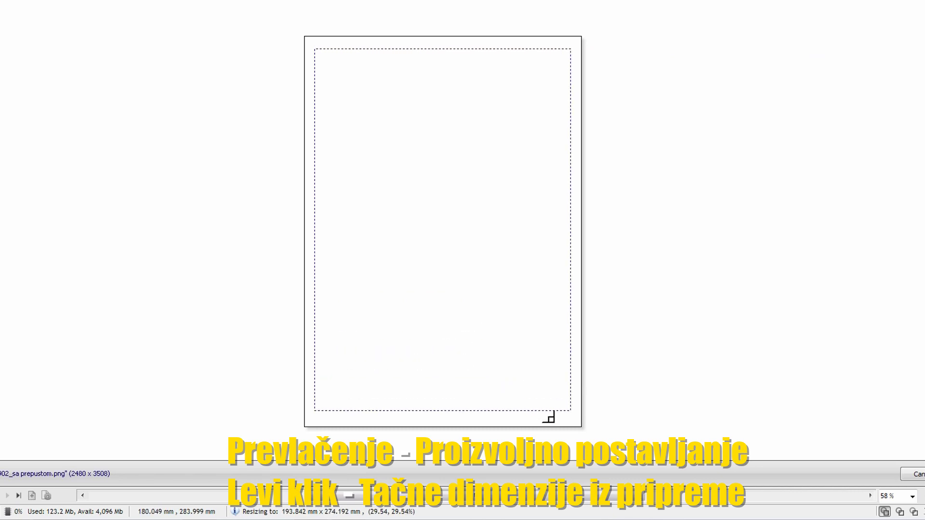
{"action": "left_click_drag", "start_coordinate": [550, 418], "coordinate": [549, 418]}
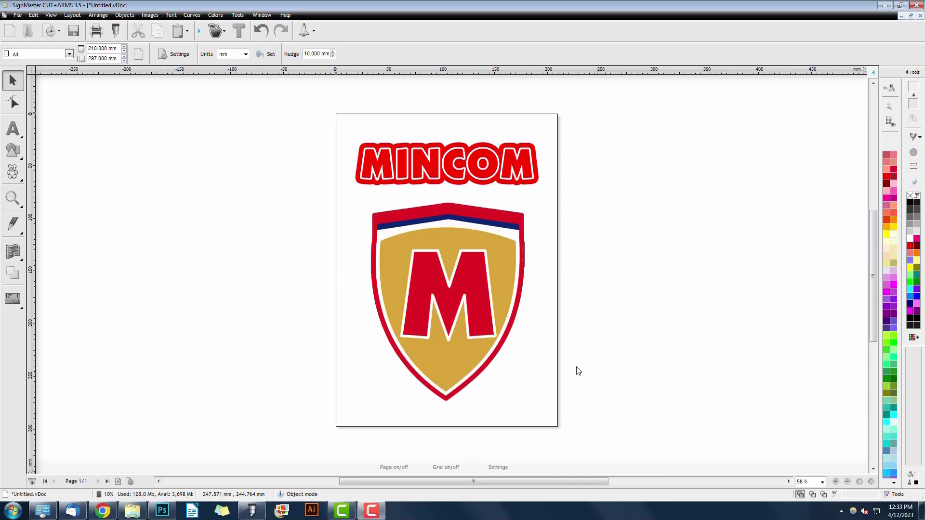
- Start an outline for the MINCOM image, including its auto-traced contours, with the fill color sampled from the red lettering
{"action": "left_click", "coordinate": [431, 166]}
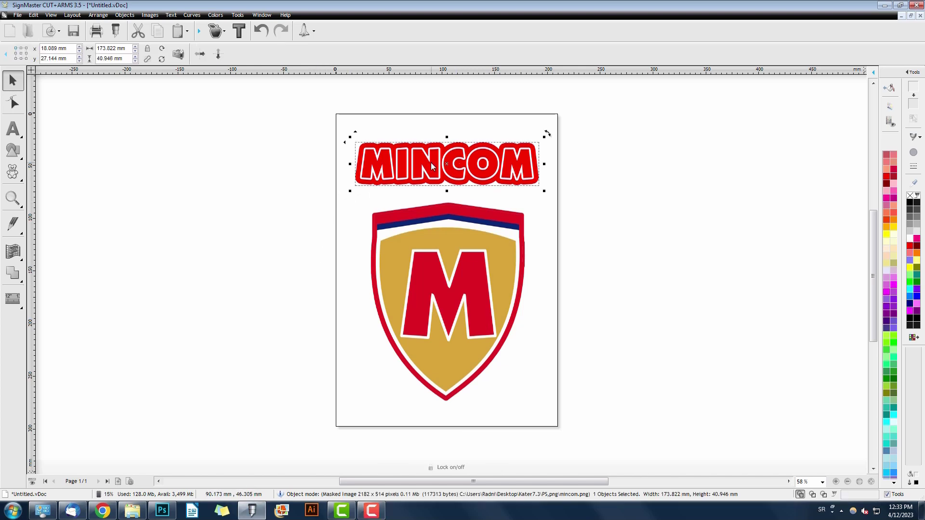
{"action": "left_click", "coordinate": [239, 32]}
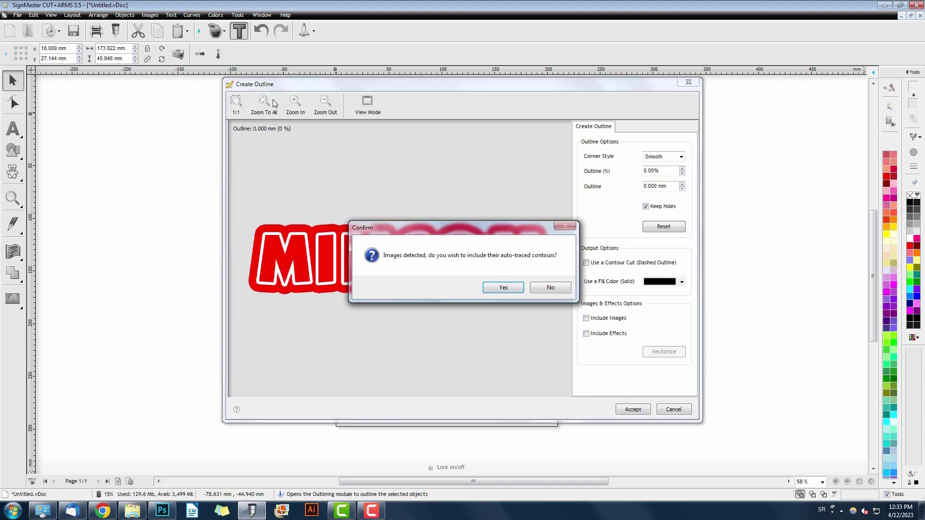
{"action": "left_click", "coordinate": [503, 288]}
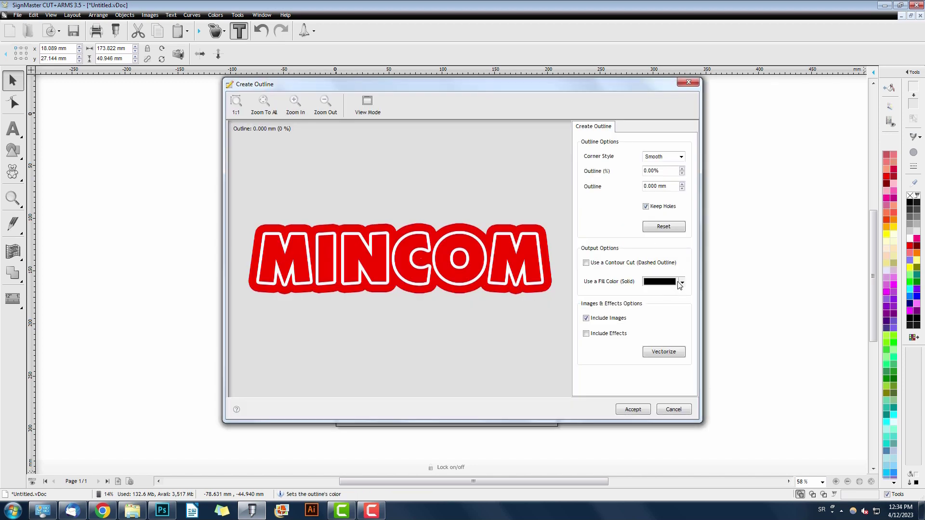
{"action": "left_click", "coordinate": [681, 283]}
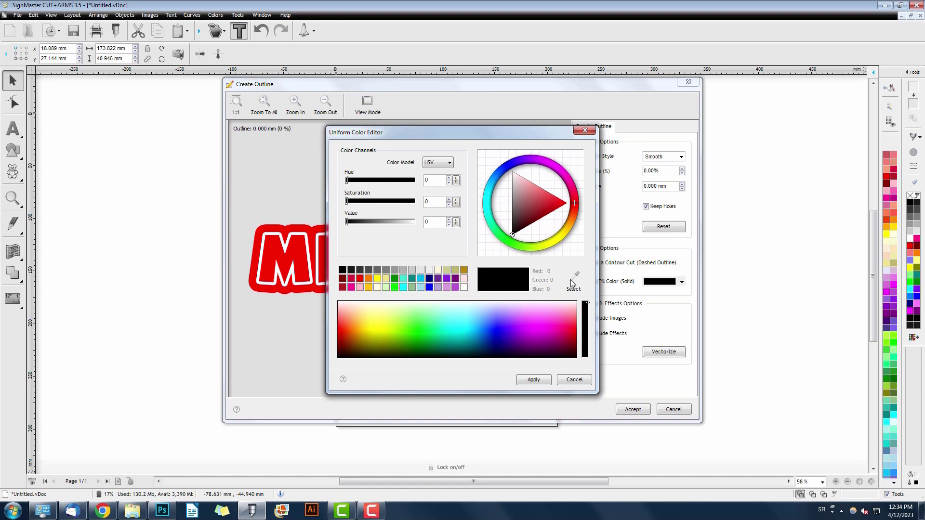
{"action": "left_click", "coordinate": [283, 249]}
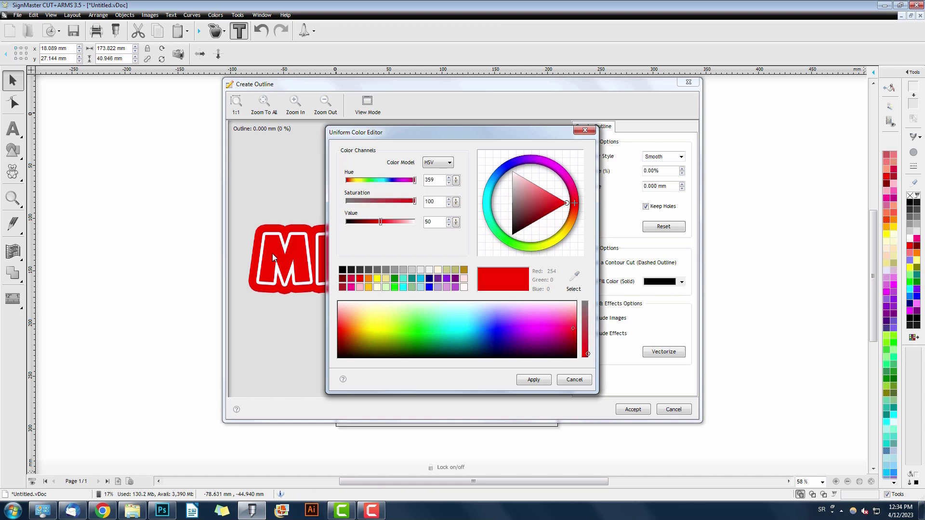
{"action": "left_click", "coordinate": [534, 379]}
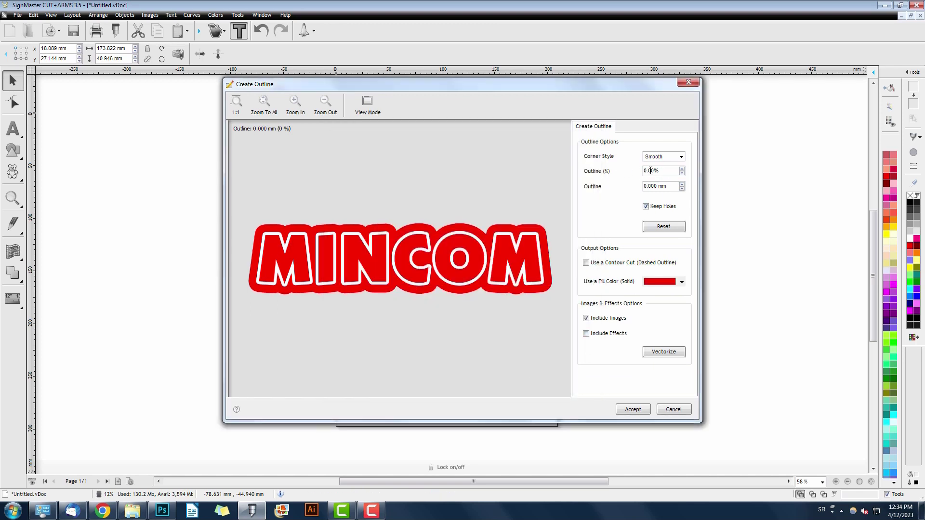
- Set the MINCOM outline to 2.50% and accept it
{"action": "left_click", "coordinate": [682, 169]}
{"action": "left_click", "coordinate": [681, 170]}
{"action": "left_click", "coordinate": [682, 169]}
{"action": "left_click", "coordinate": [682, 169]}
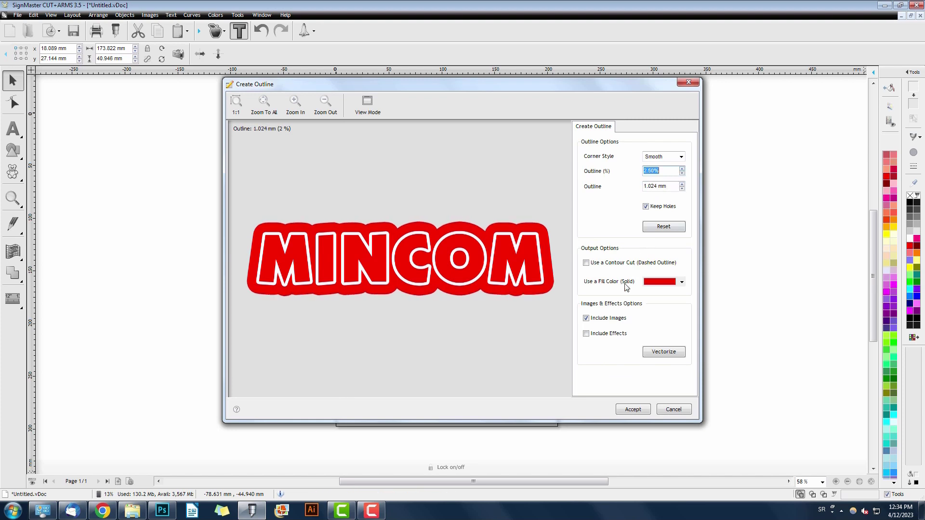
{"action": "left_click", "coordinate": [633, 409]}
- Select all artwork on the page, open it in the Contour Cut Wizard, and enable Page Marks
{"action": "left_click_drag", "start_coordinate": [313, 121], "coordinate": [586, 417]}
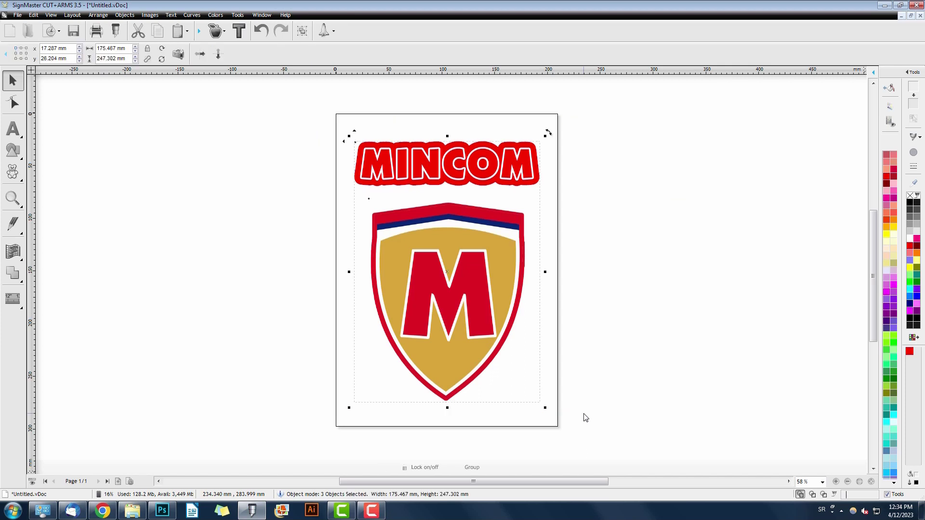
{"action": "left_click", "coordinate": [219, 32]}
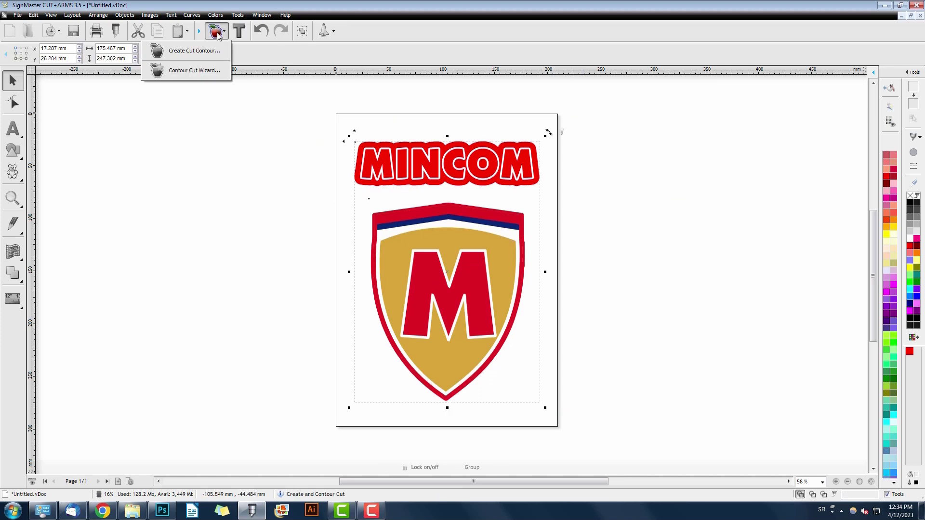
{"action": "left_click", "coordinate": [211, 72]}
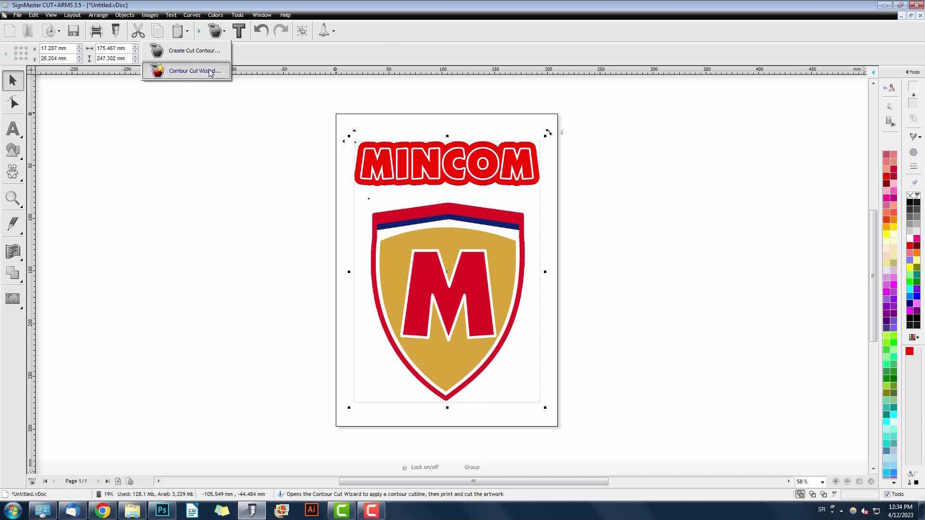
{"action": "left_click", "coordinate": [489, 395]}
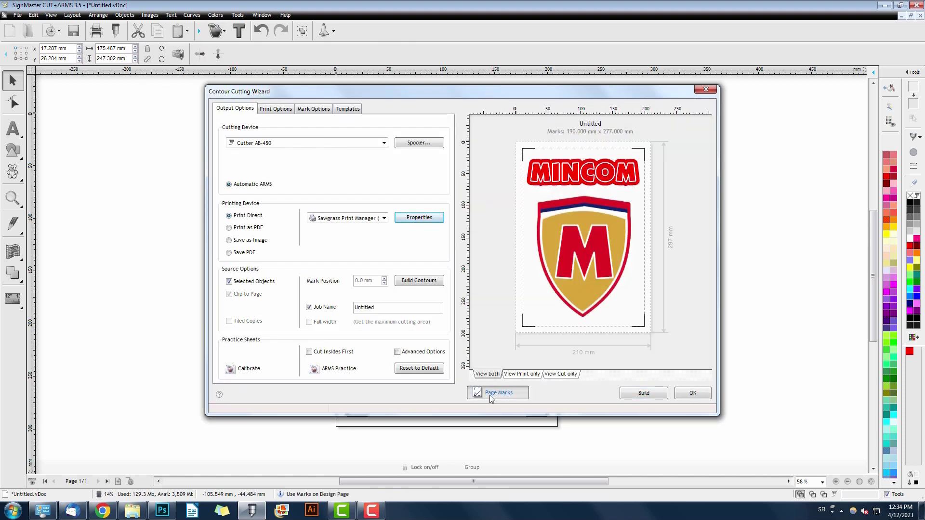
- Build the cut contours from the auto-traced images with Keep Holes disabled and apply the trace
{"action": "left_click", "coordinate": [634, 392]}
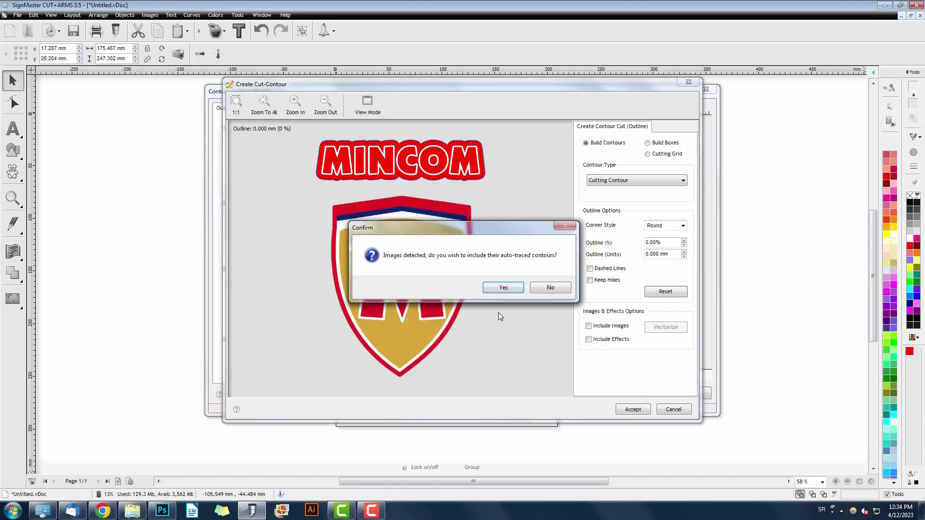
{"action": "left_click", "coordinate": [499, 286]}
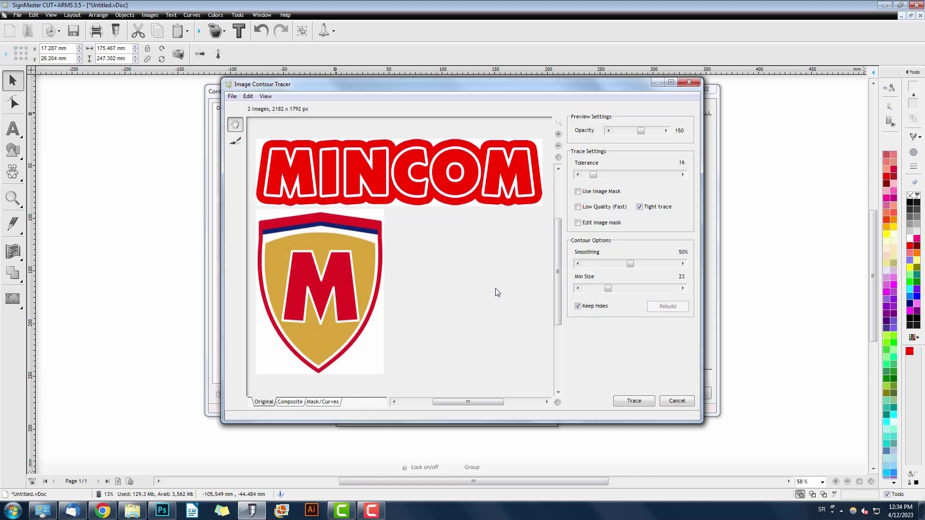
{"action": "left_click", "coordinate": [625, 402]}
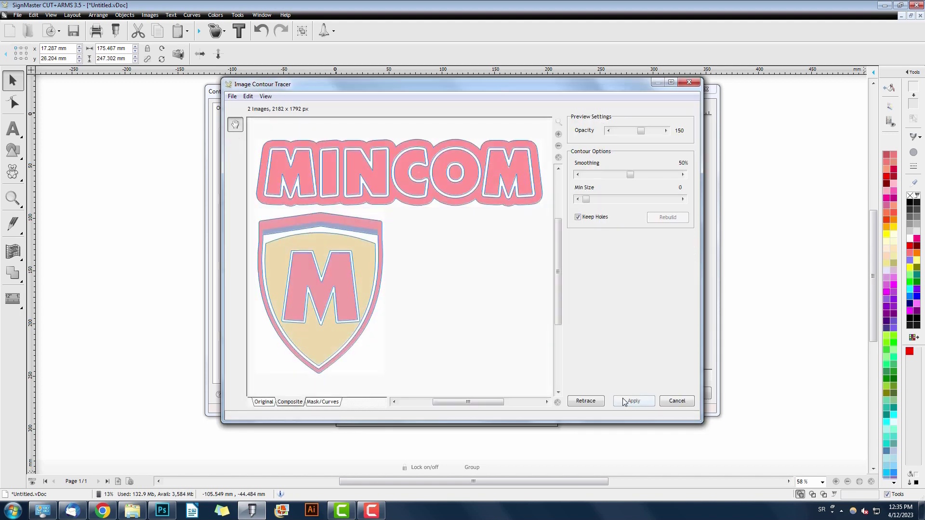
{"action": "left_click", "coordinate": [578, 217]}
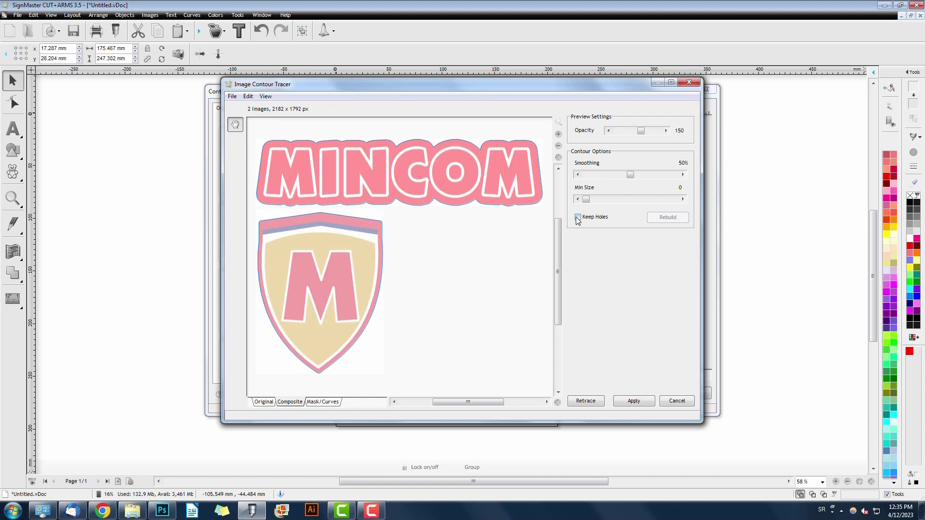
{"action": "left_click", "coordinate": [625, 403]}
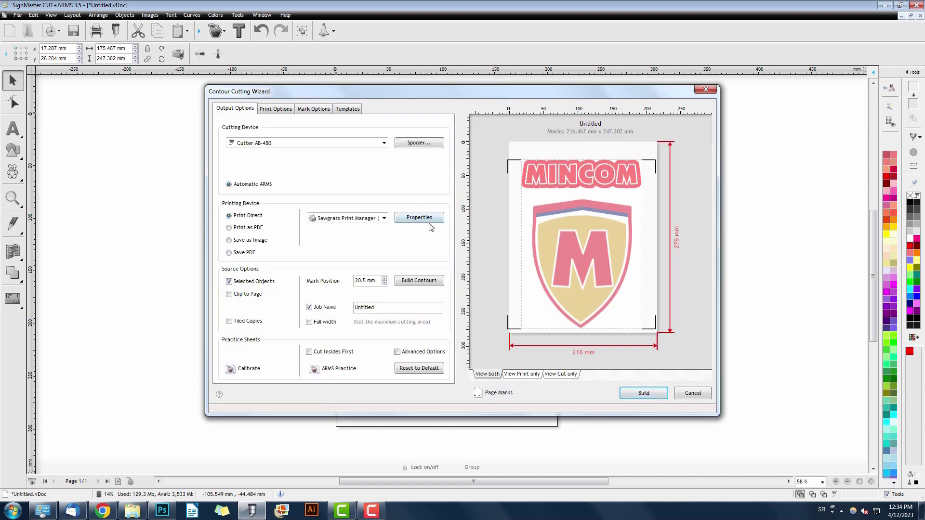
- Set the paper size to A4 in the Sawgrass Print Manager print setup
{"action": "left_click", "coordinate": [425, 219]}
{"action": "left_click", "coordinate": [424, 223]}
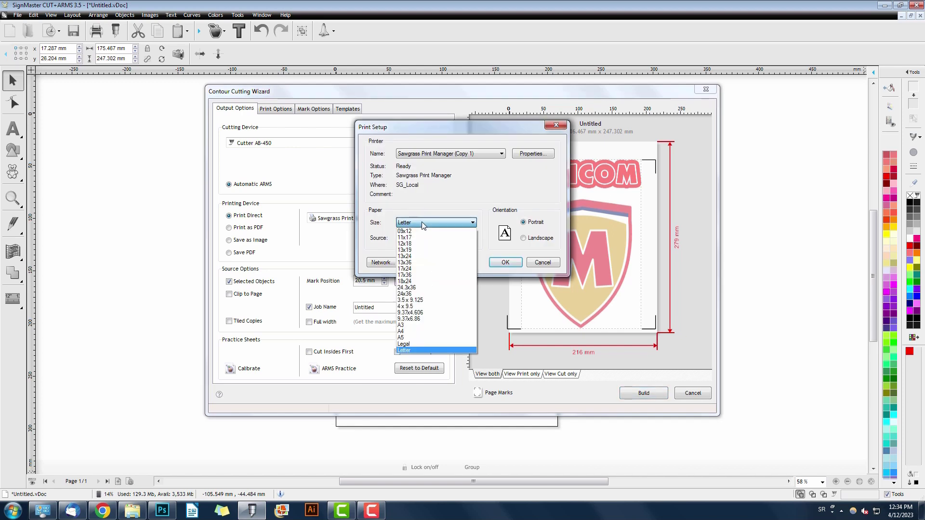
{"action": "left_click", "coordinate": [404, 332]}
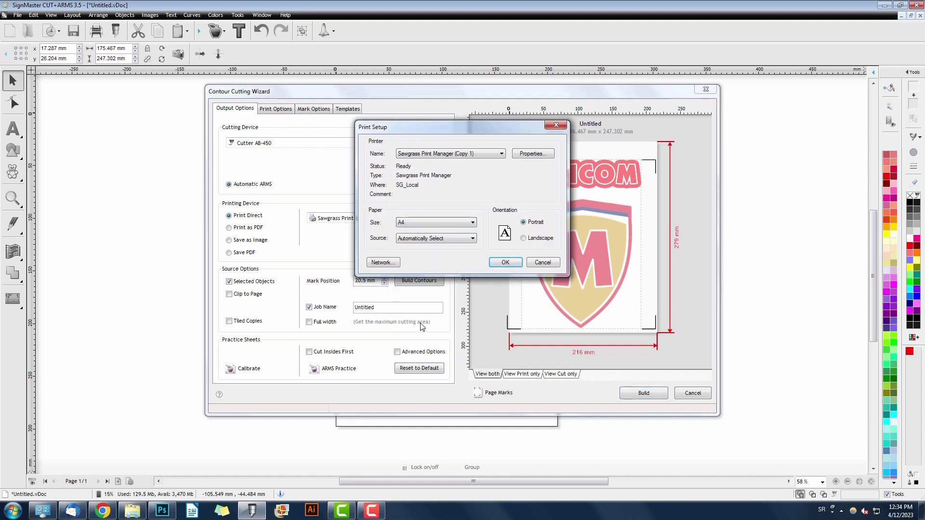
{"action": "left_click", "coordinate": [503, 262]}
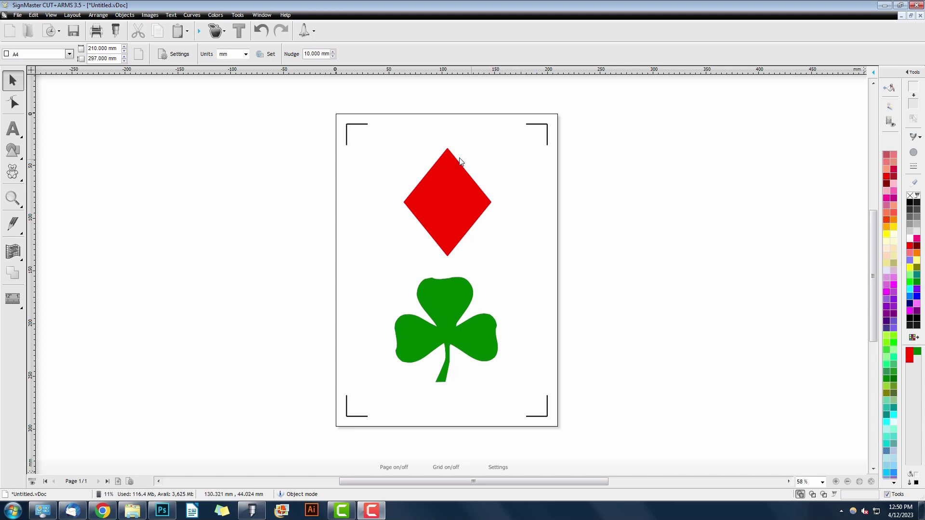
- Add a yellow 3.000 mm (3%) outline around the red diamond
{"action": "left_click", "coordinate": [441, 177]}
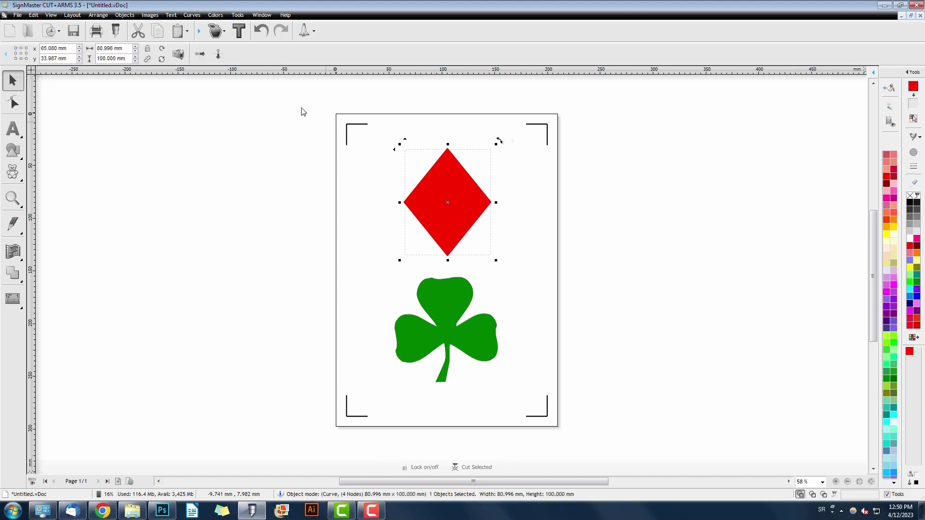
{"action": "left_click", "coordinate": [242, 38]}
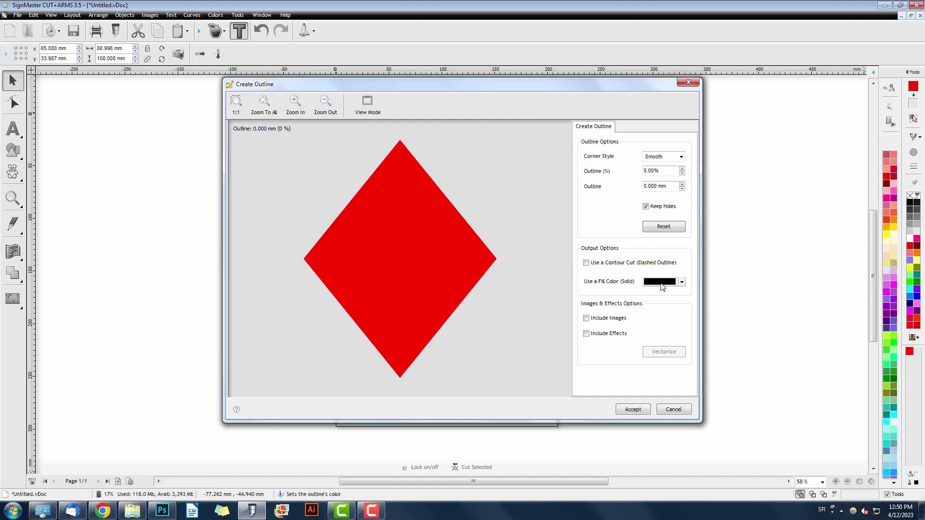
{"action": "left_click", "coordinate": [681, 282]}
{"action": "left_click", "coordinate": [667, 320]}
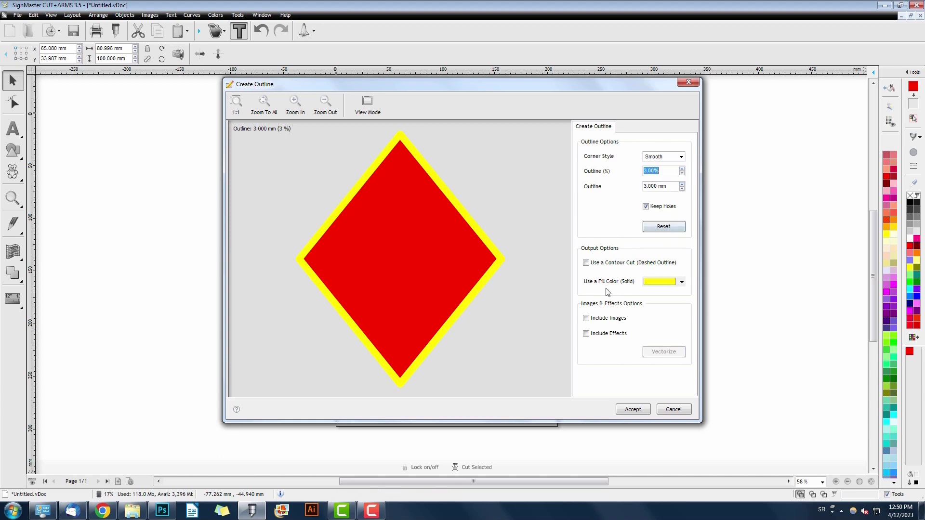
{"action": "left_click", "coordinate": [622, 410]}
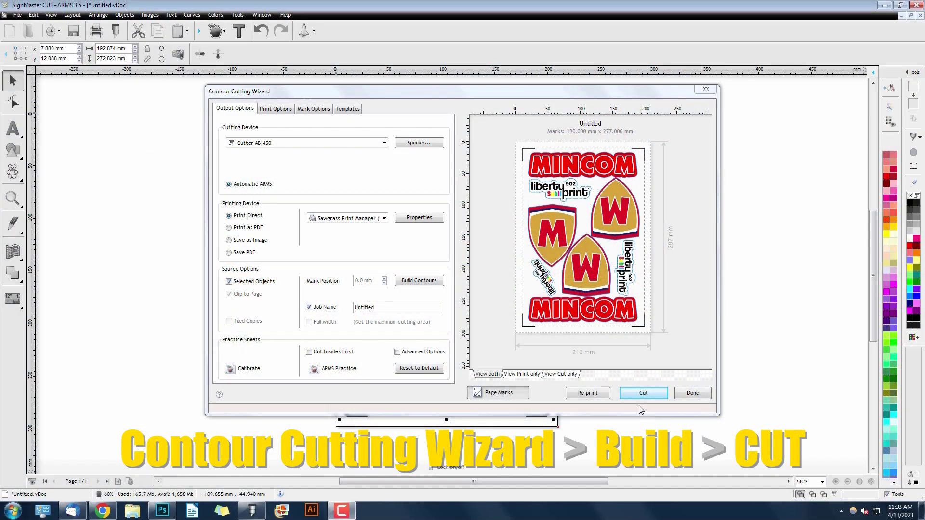
- Send the built contour job to the cutter and proceed past the Select Orientation stage of the Align Cutfile Wizard
{"action": "left_click", "coordinate": [643, 394]}
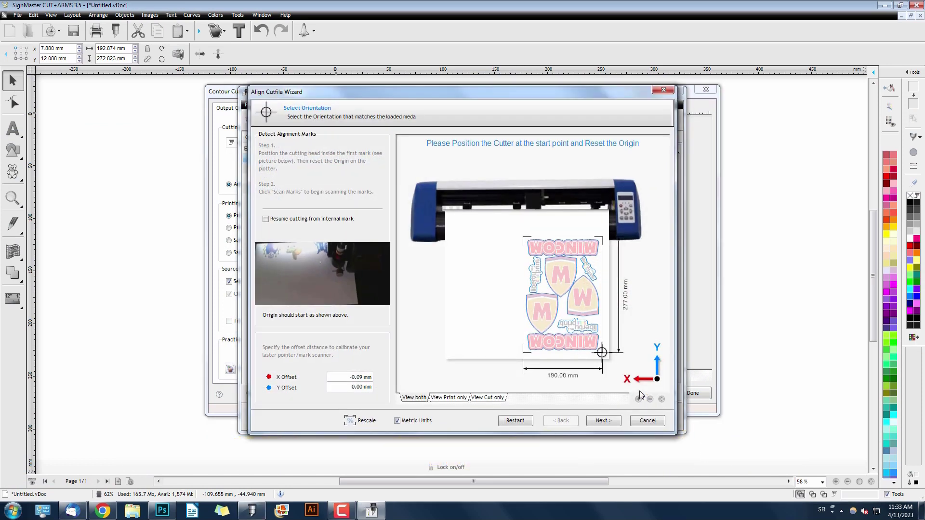
{"action": "left_click", "coordinate": [600, 420]}
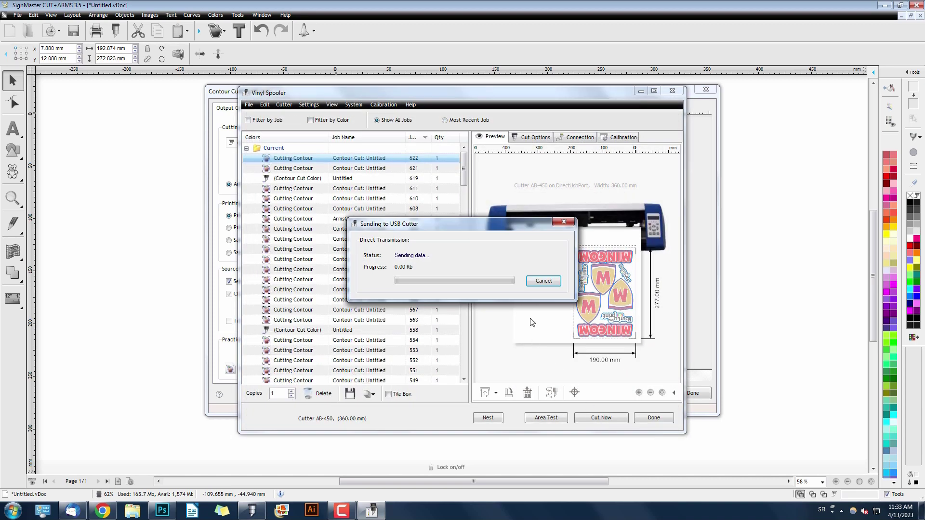